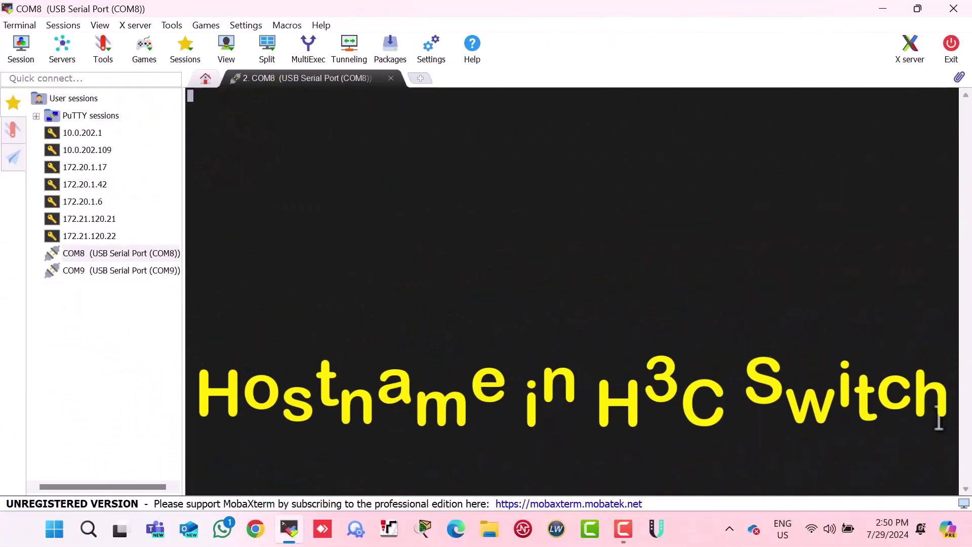
# - Wake the COM8 console, enter system view, and set the sysname to H3C-Sw-1
pyautogui.press('Return')
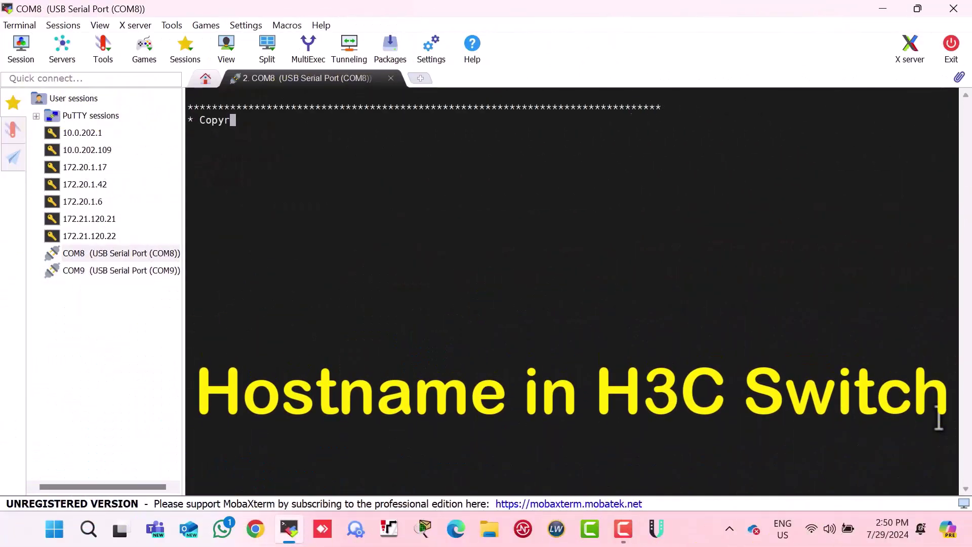
pyautogui.press('Return')
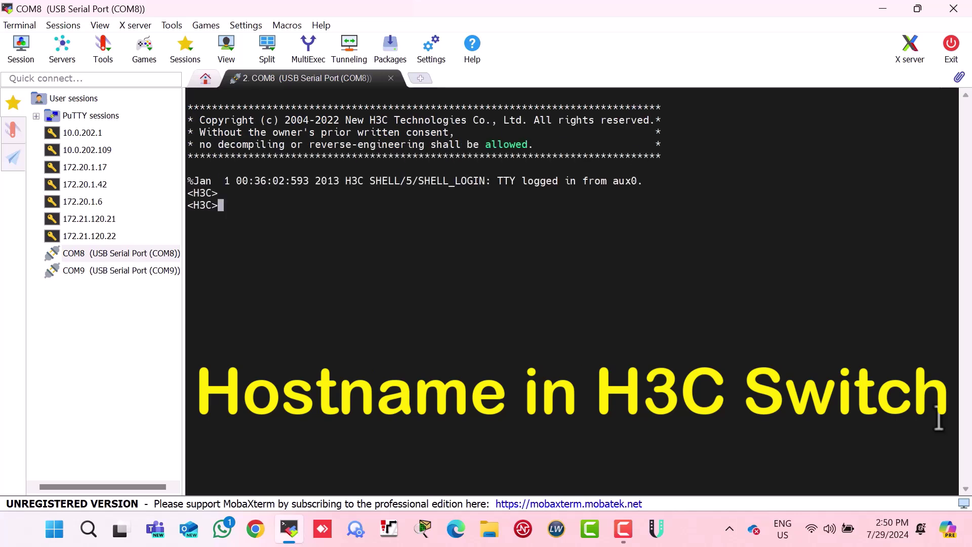
pyautogui.write('sys')
pyautogui.press('Tab')
pyautogui.press('Return')
pyautogui.press('Return')
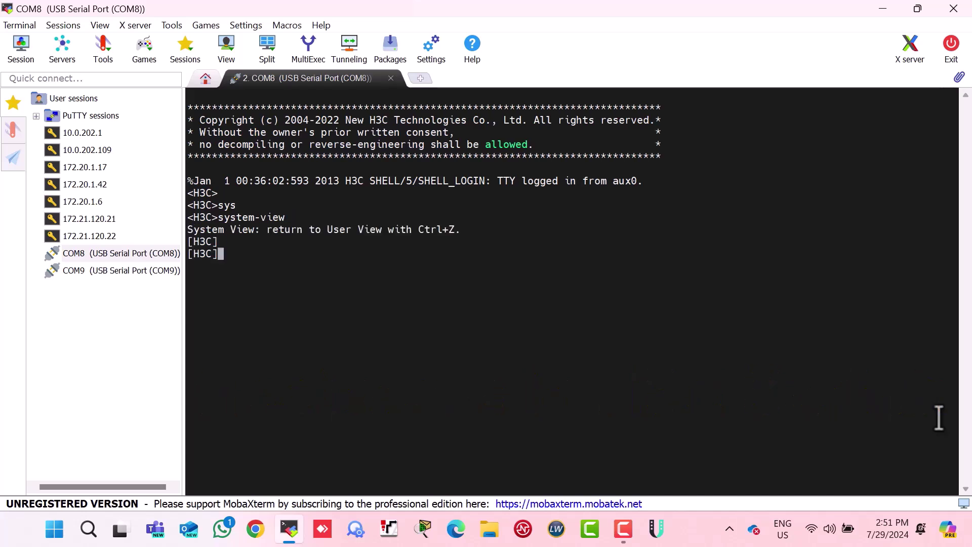
pyautogui.write('sys')
pyautogui.press('Tab')
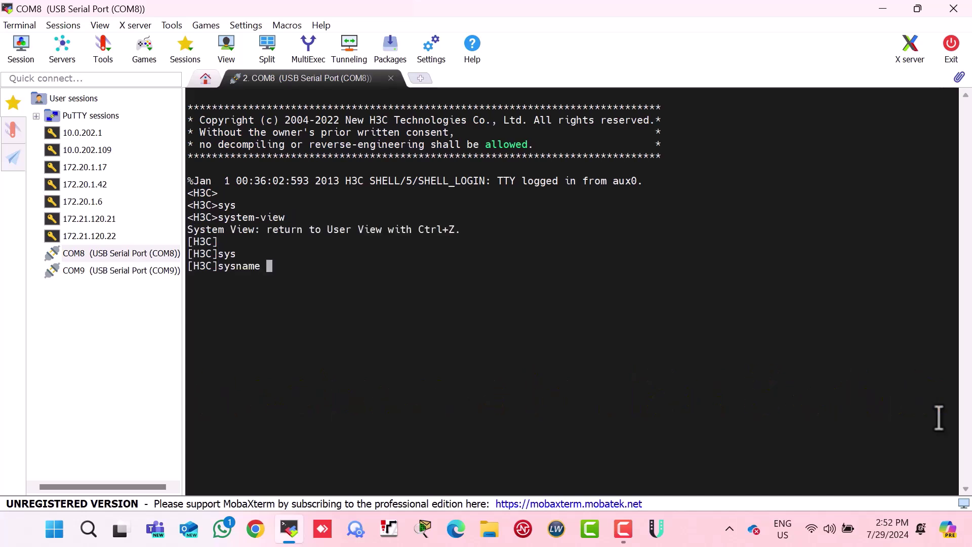
pyautogui.write('H3C-')
pyautogui.write('Sw')
pyautogui.write('-1')
pyautogui.press('Return')
pyautogui.press('Return')
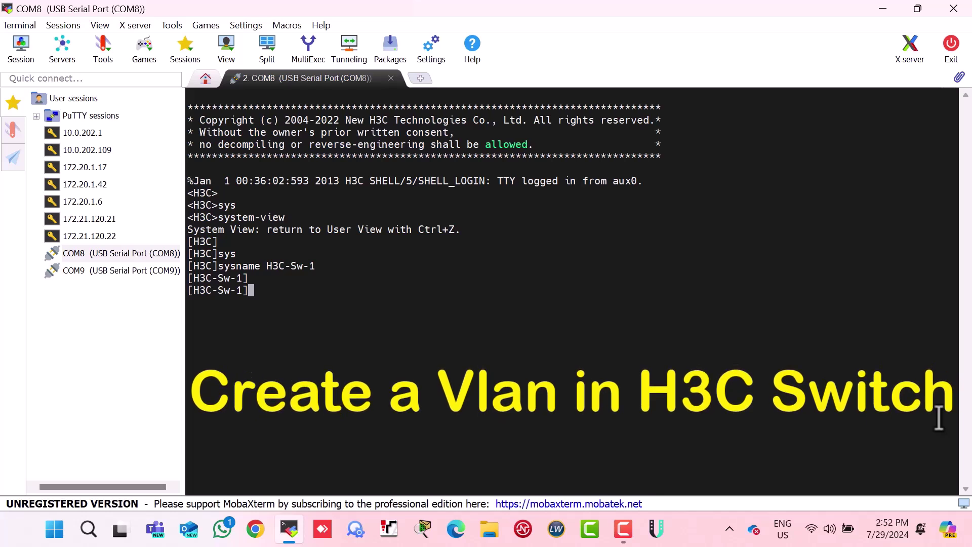
pyautogui.write('vlan ')
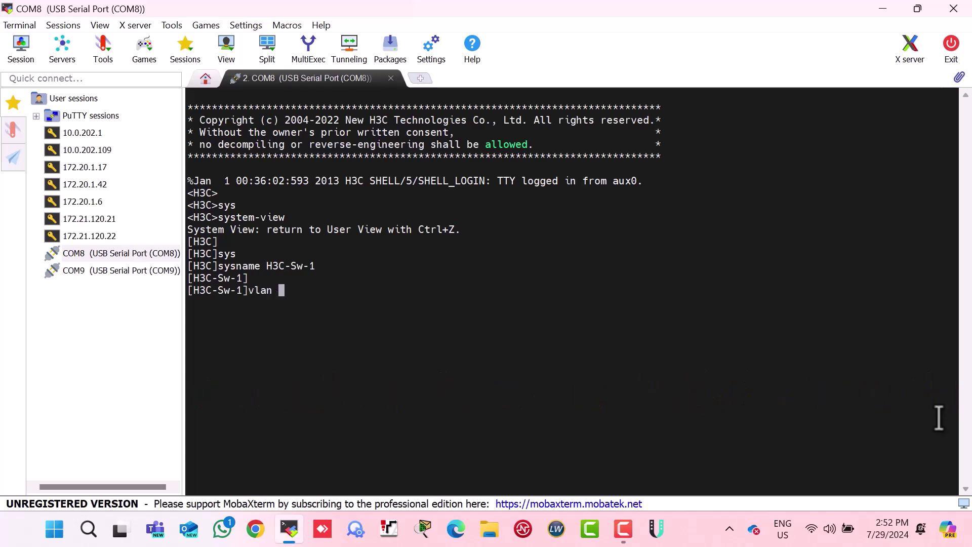
pyautogui.write('100')
# - Create VLAN 100 and give it the description DATA inside its VLAN view
pyautogui.press('Return')
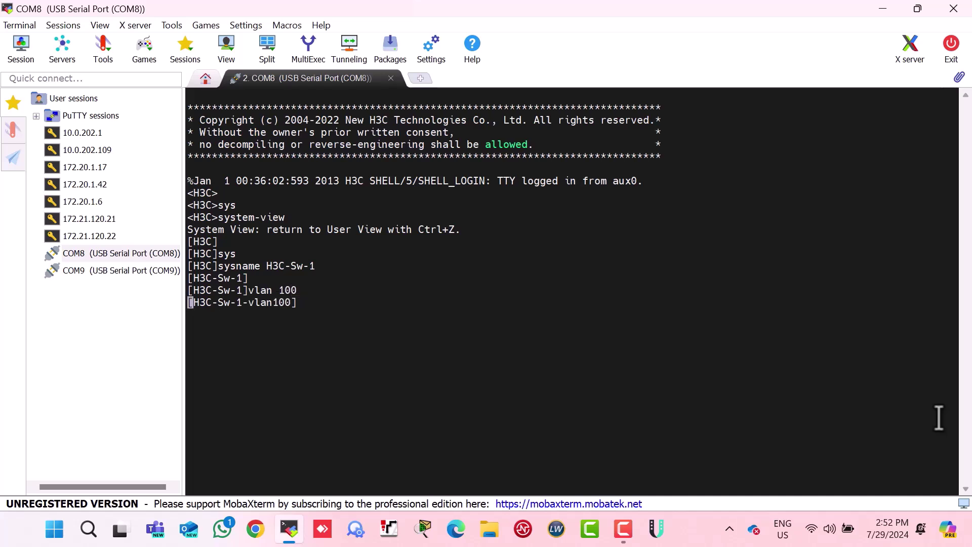
pyautogui.press('Return')
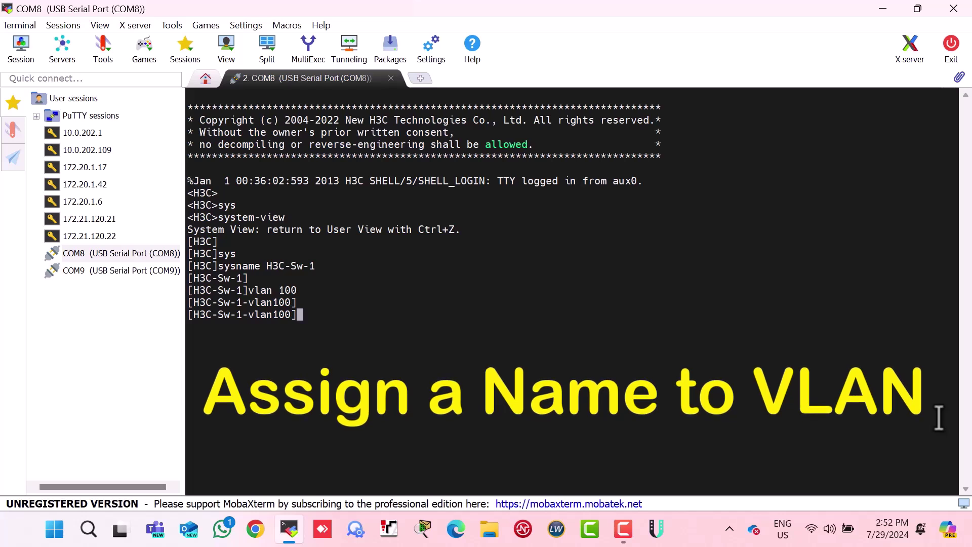
pyautogui.write('des')
pyautogui.press('Tab')
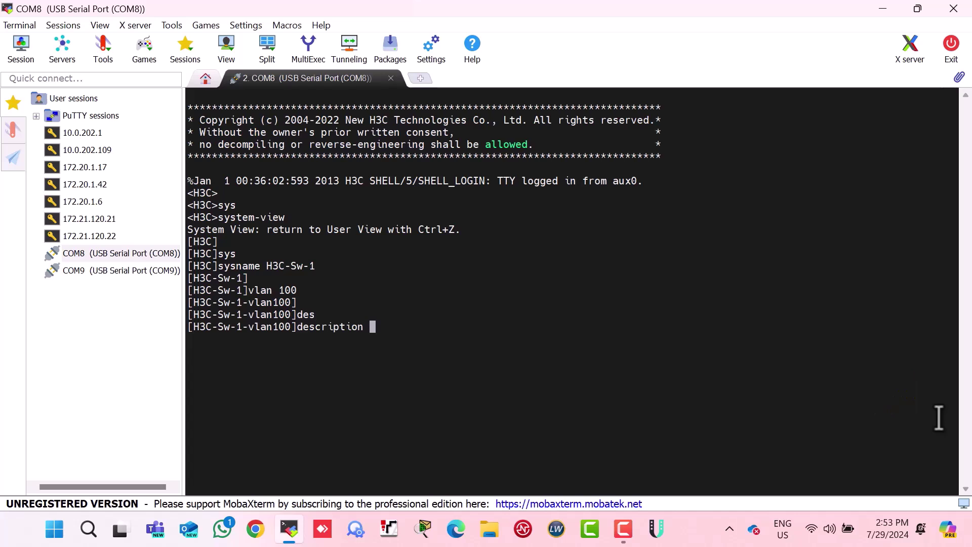
pyautogui.write('DATA')
pyautogui.press('Return')
pyautogui.press('Return')
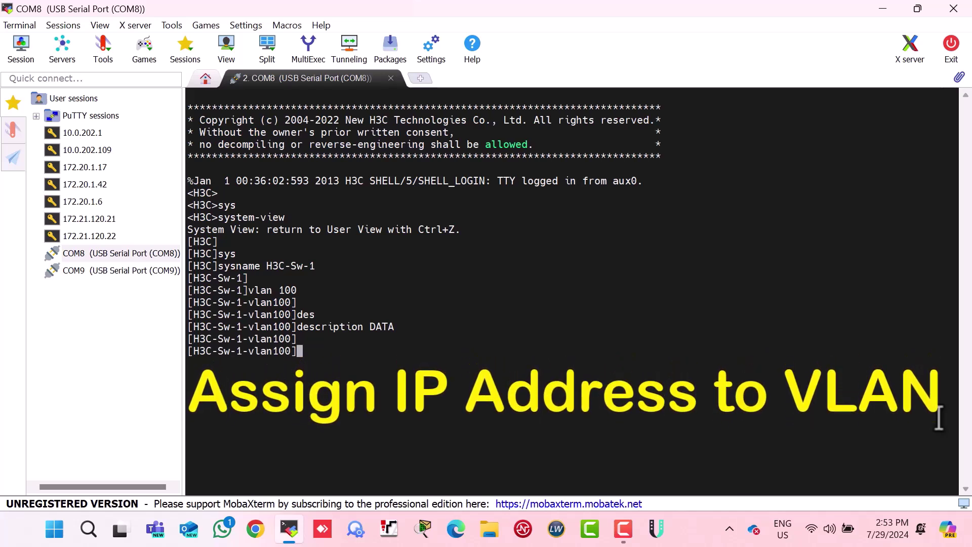
pyautogui.write('qui')
# - Leave VLAN 100 and enter the Vlan-interface 100 view
pyautogui.press('Return')
pyautogui.press('Return')
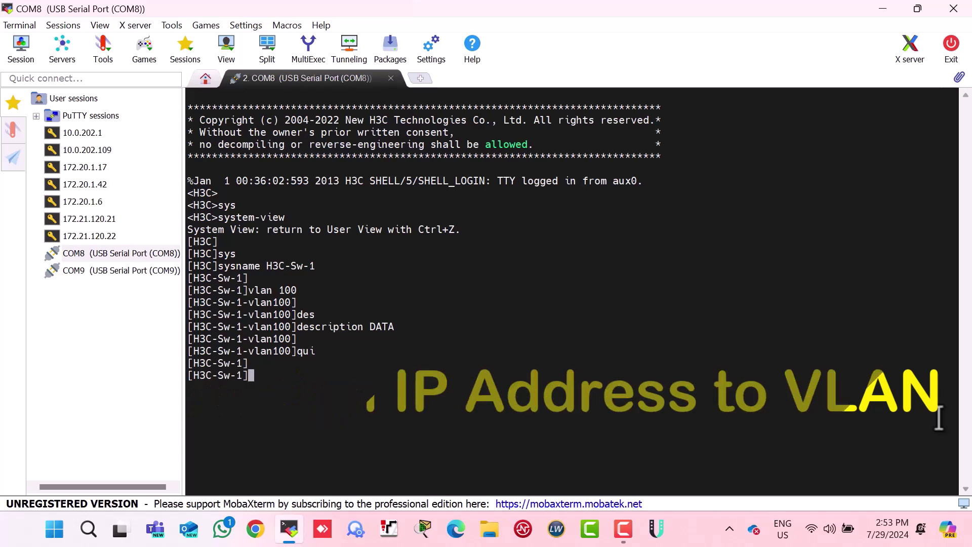
pyautogui.write('inter')
pyautogui.press('Tab')
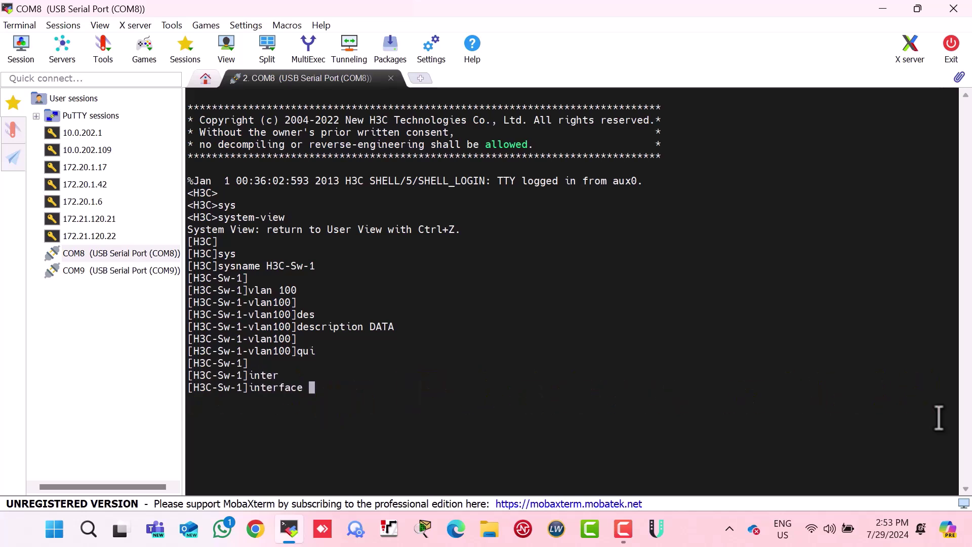
pyautogui.write('vla')
pyautogui.press('Tab')
pyautogui.write('1')
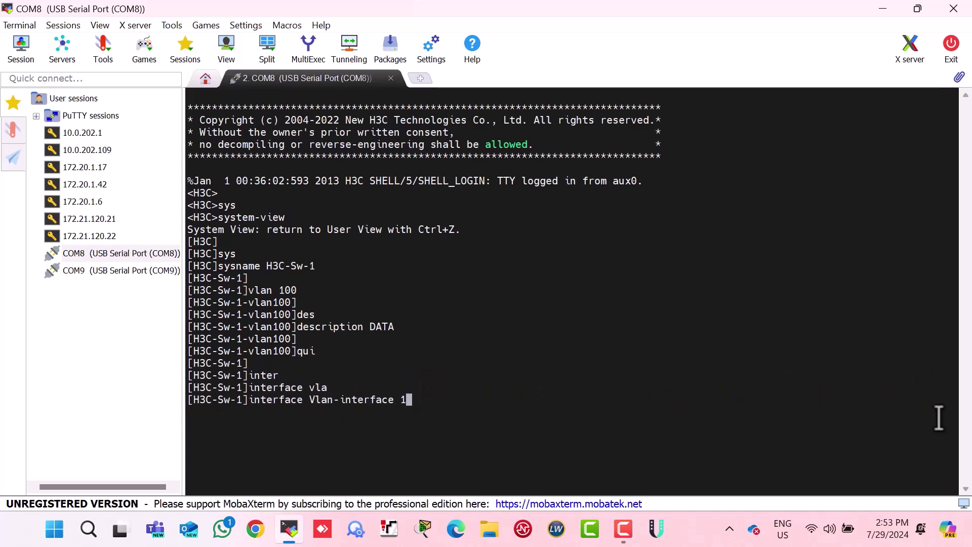
pyautogui.write('00')
pyautogui.press('Return')
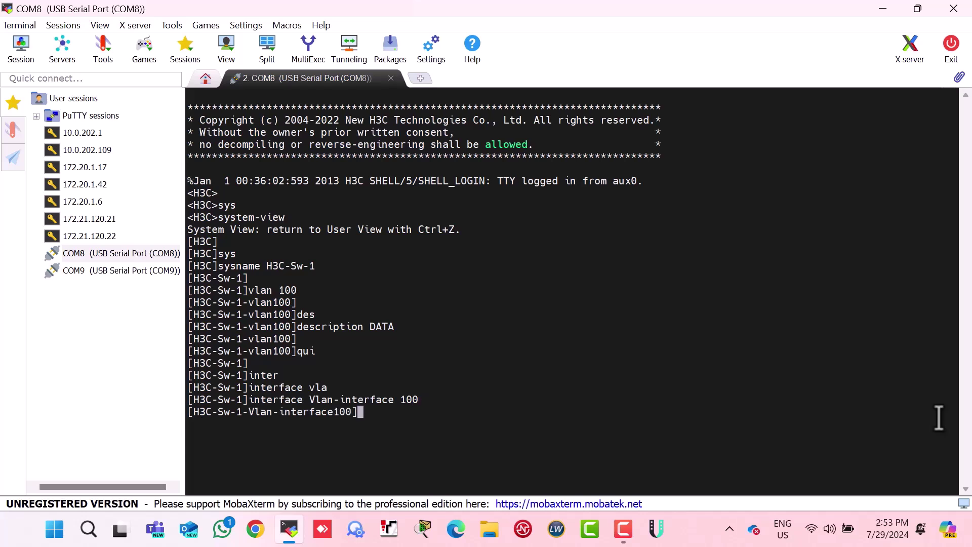
pyautogui.write('ip a')
pyautogui.write('dd')
# - Assign IP 10.100.0.1 255.255.255.0 to the interface and return to system view
pyautogui.press('Tab')
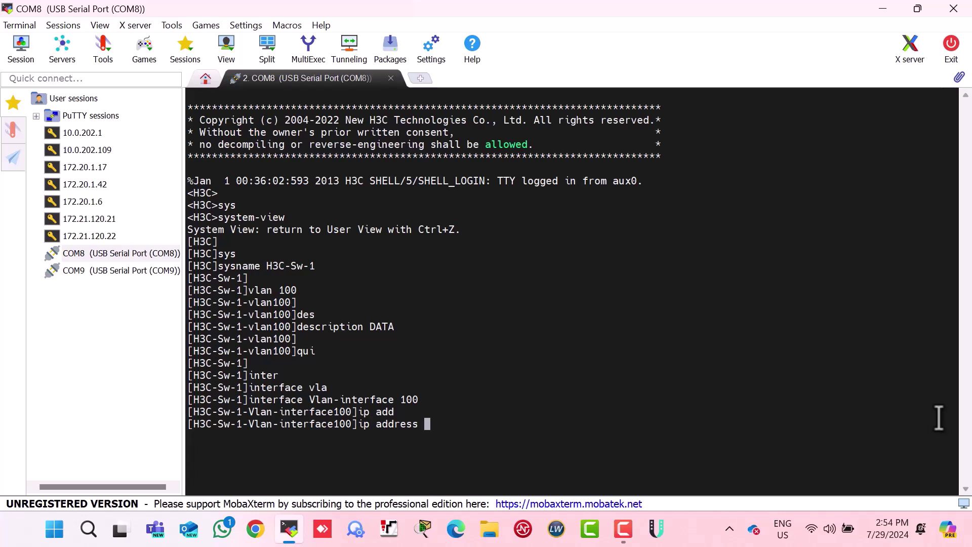
pyautogui.write('10.')
pyautogui.write('100.')
pyautogui.write('0.1 ')
pyautogui.write('255.255')
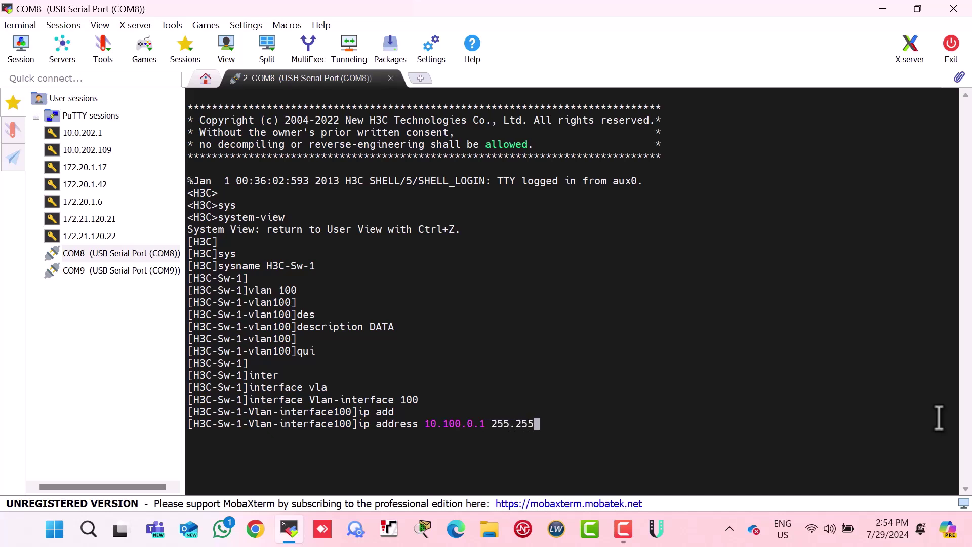
pyautogui.write('.255.0')
pyautogui.press('Return')
pyautogui.press('Return')
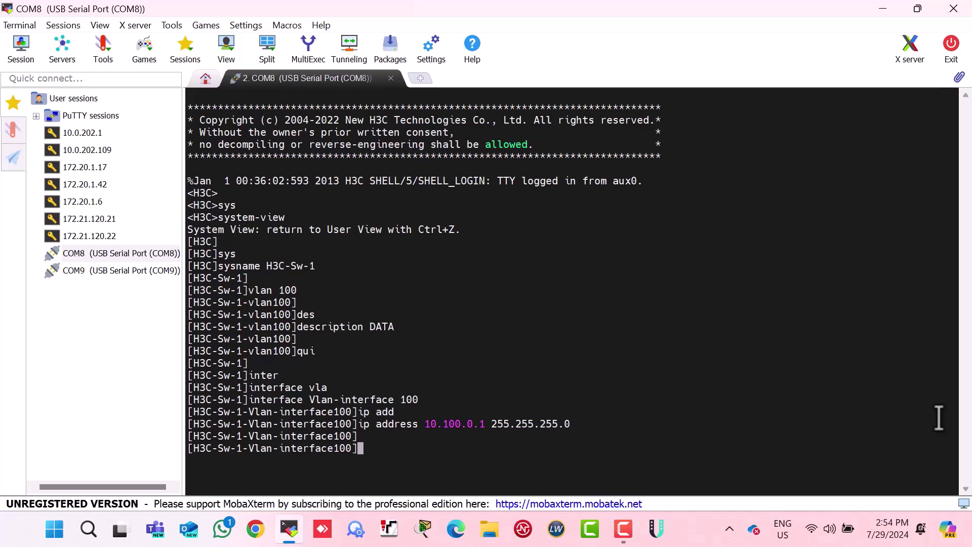
pyautogui.write('quit')
pyautogui.press('Return')
pyautogui.press('Return')
pyautogui.press('Return')
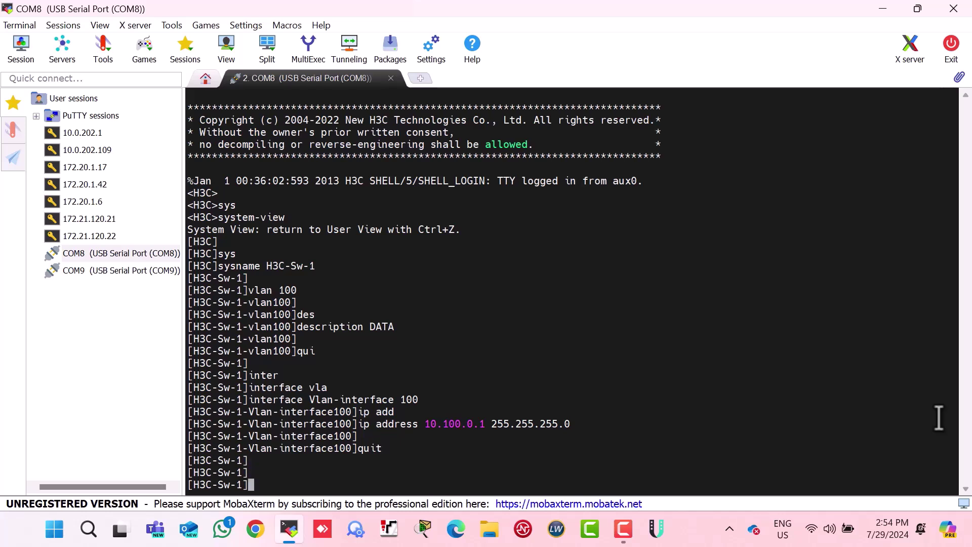
pyautogui.write('quit')
# - Exit to user view and run 'save force' to store the running configuration
pyautogui.press('Return')
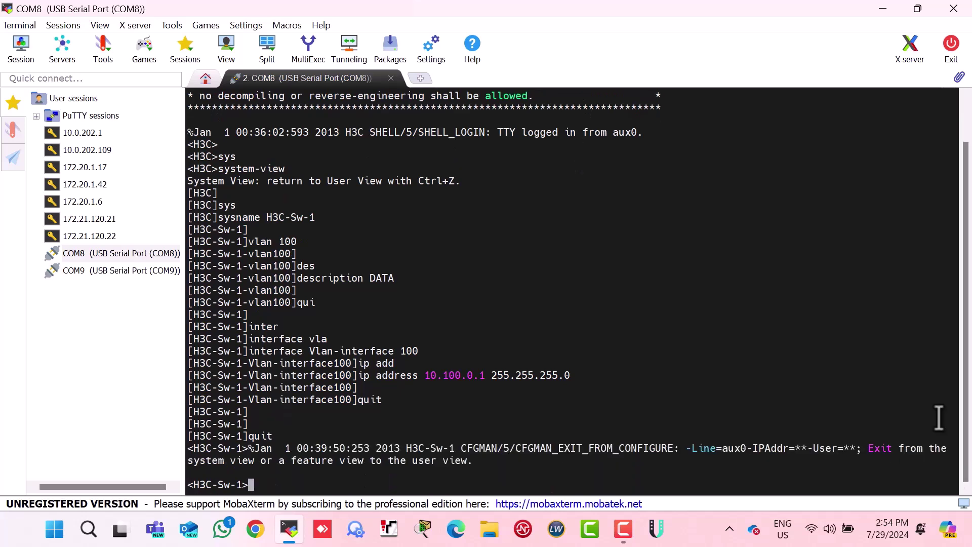
pyautogui.press('Return')
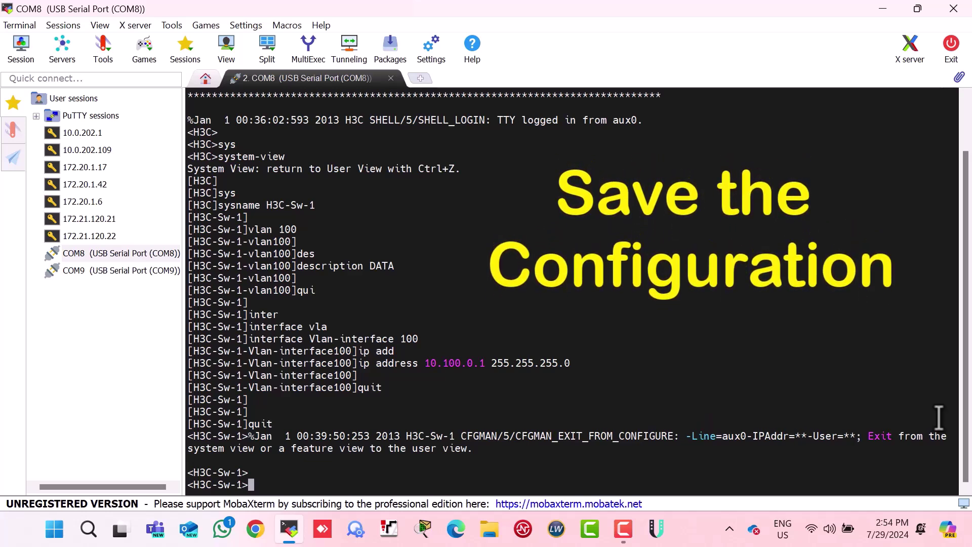
pyautogui.write('sav')
pyautogui.press('Tab')
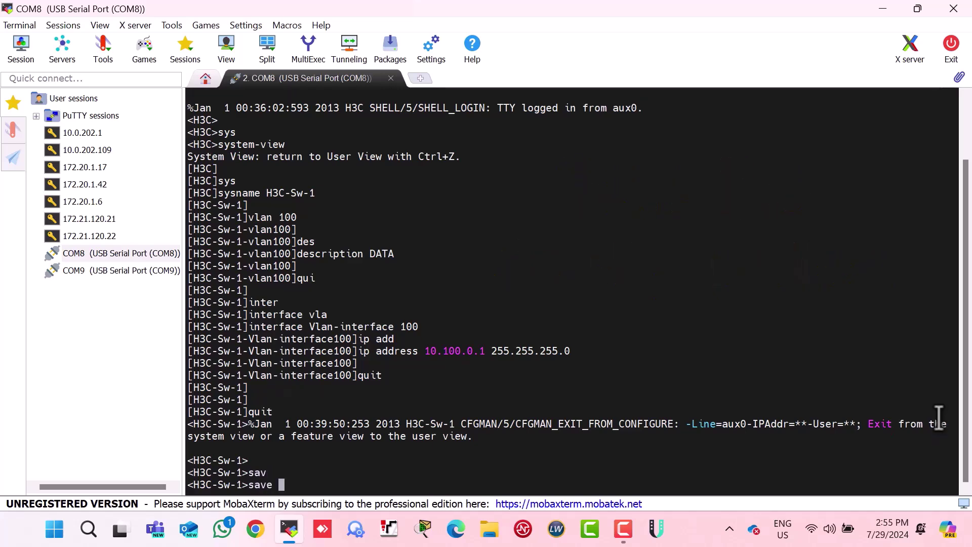
pyautogui.write('fo')
pyautogui.press('Tab')
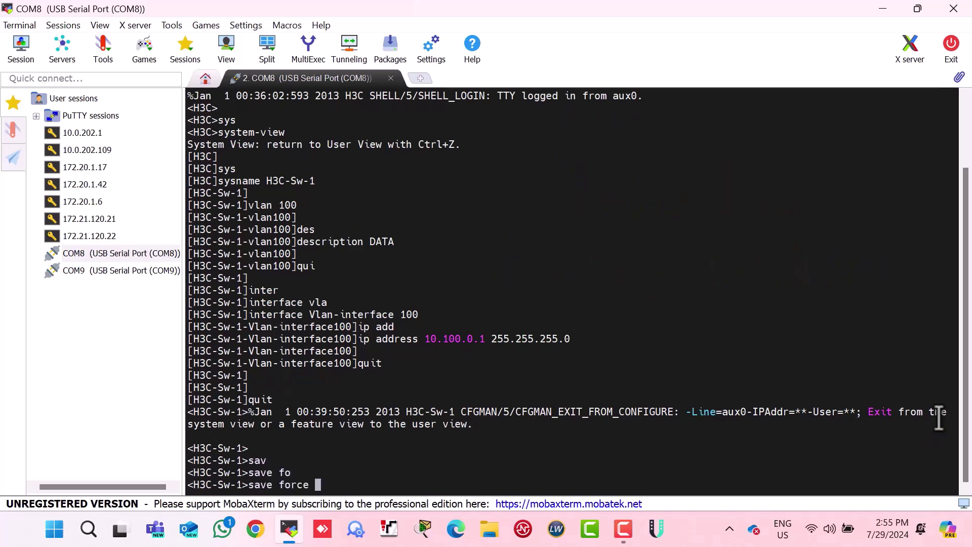
pyautogui.press('Return')
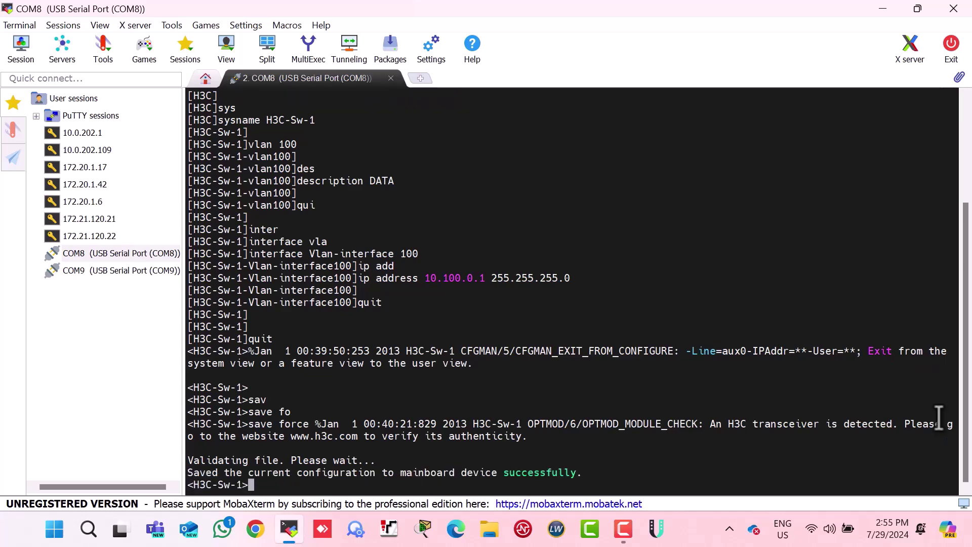
pyautogui.press('Return')
pyautogui.press('Return')
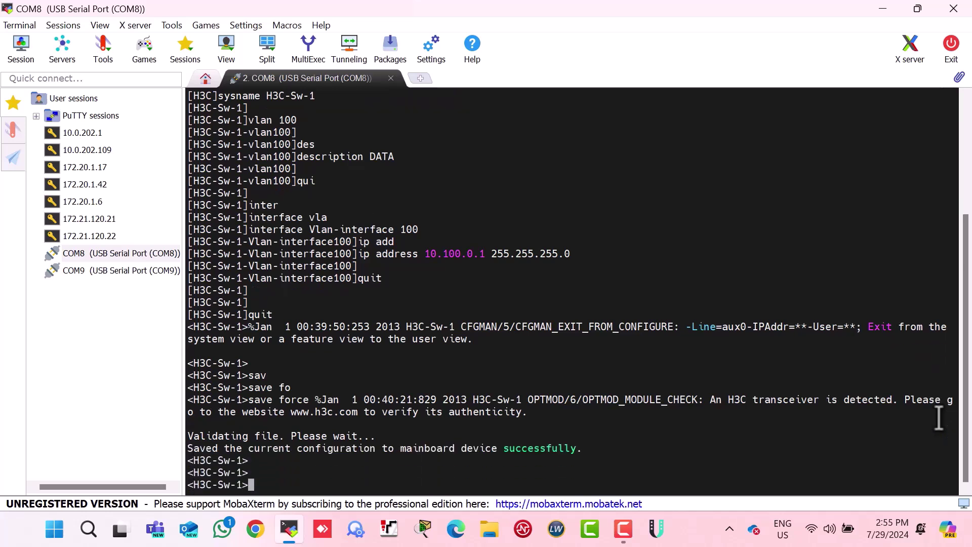